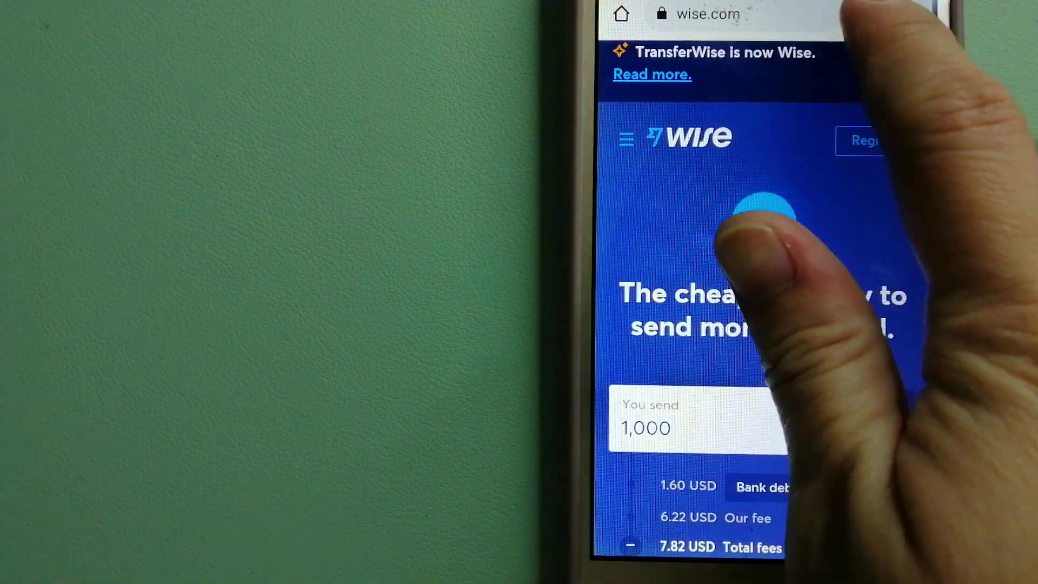
pyautogui.click(870, 14)
# Open the CurrencyFair tab, then show the overview of the Wise, CurrencyFair and XE tabs.
pyautogui.click(847, 190)
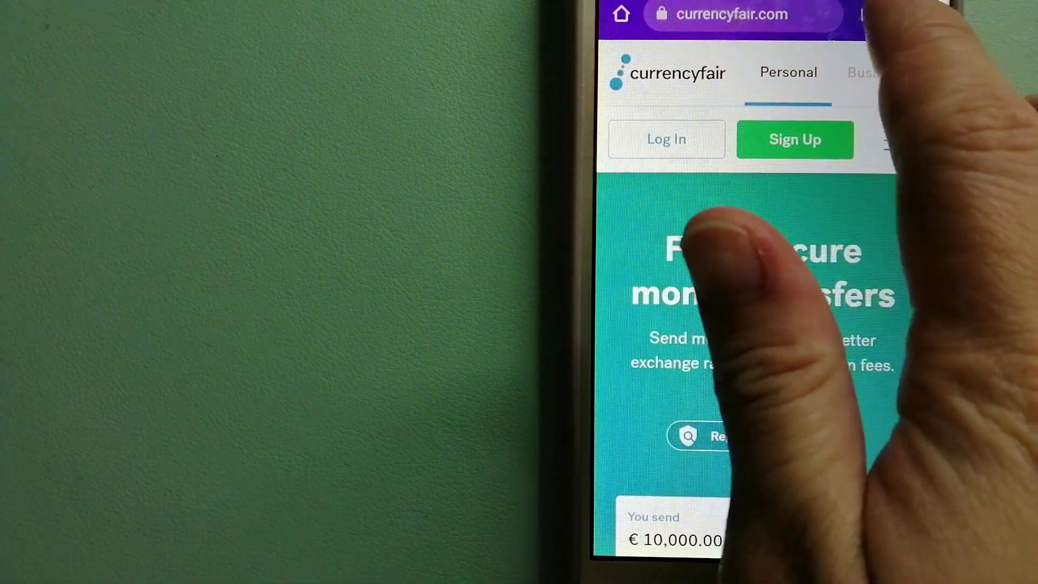
pyautogui.click(869, 14)
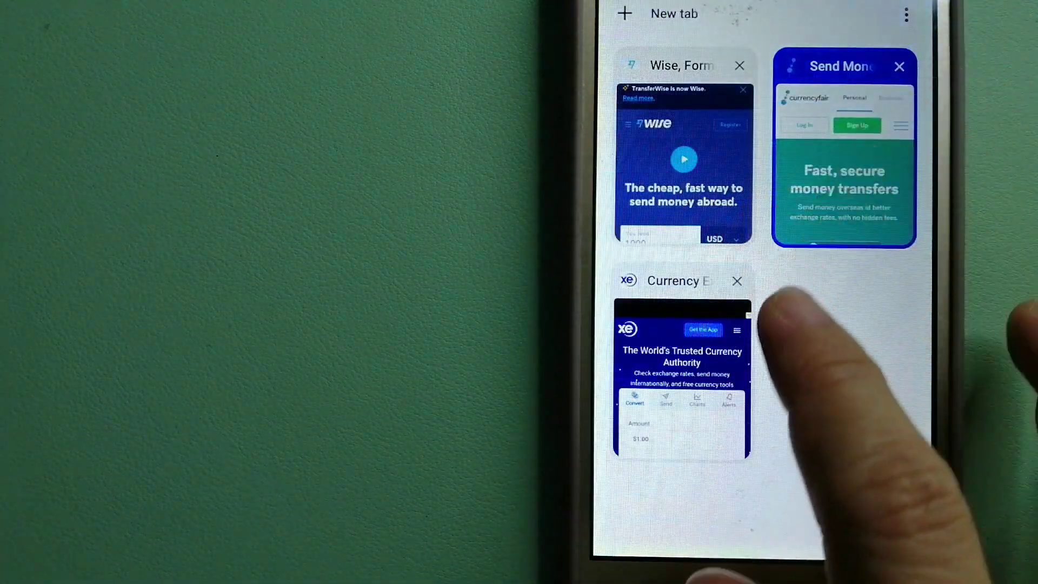
# Open the XE currency converter tab, showing 1.00 USD ready to convert.
pyautogui.click(735, 365)
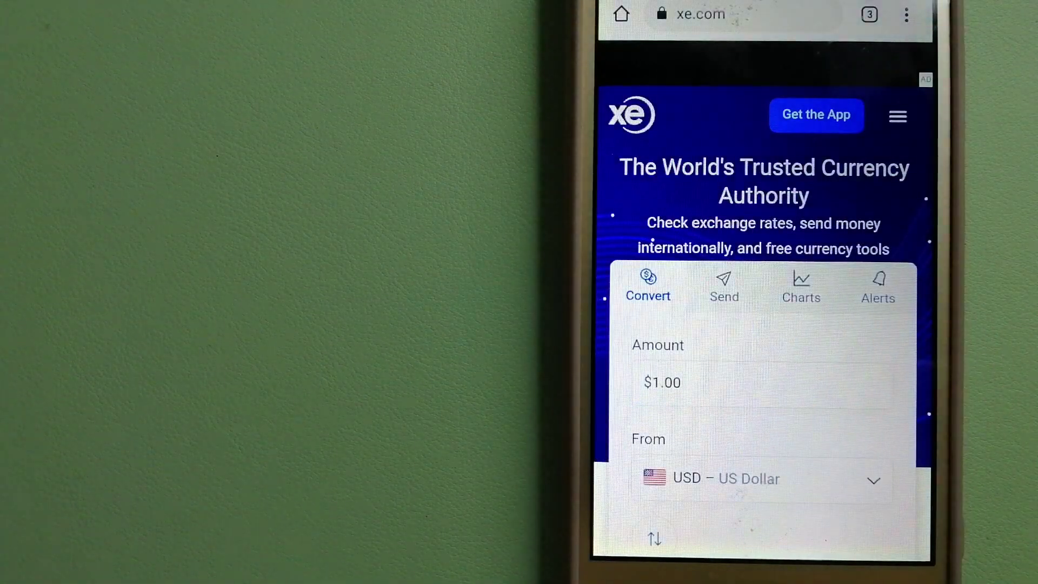